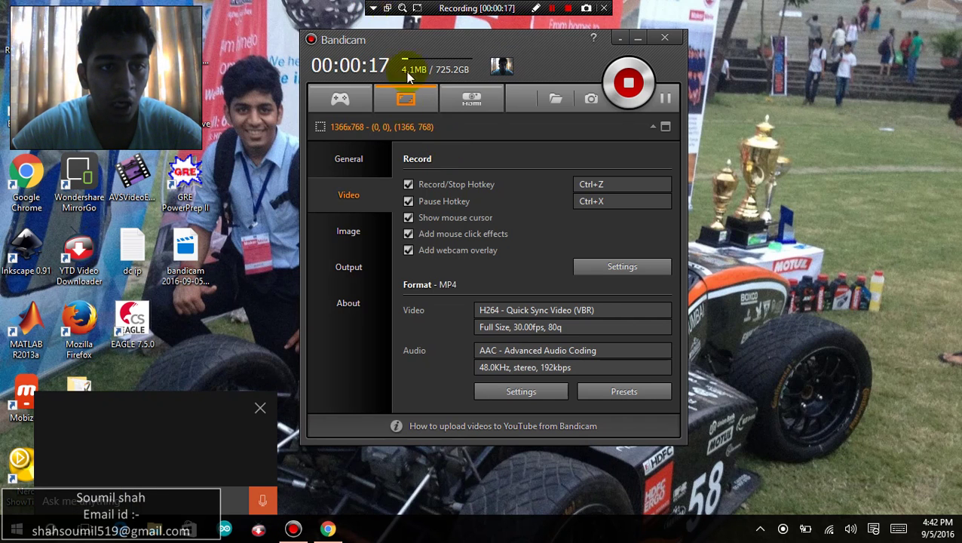
Show Bandicam's Video recording settings.
{"action": "left_click", "coordinate": [361, 197]}
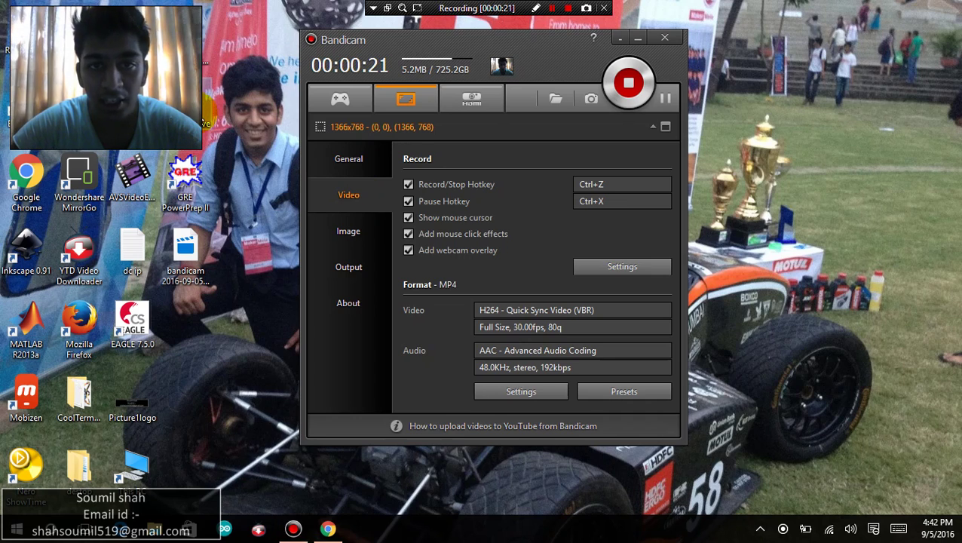
Open the saved 'facebook live' note holding the broadcasting guide link.
{"action": "double_click", "coordinate": [198, 113]}
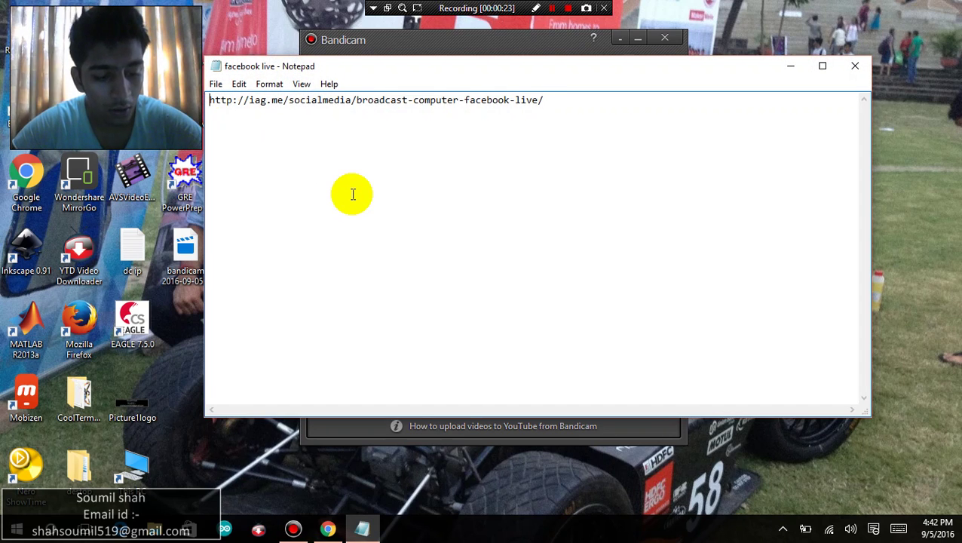
Copy the note's link and load it in Chrome's address bar.
{"action": "key", "text": "ctrl+a"}
{"action": "key", "text": "alt+Tab"}
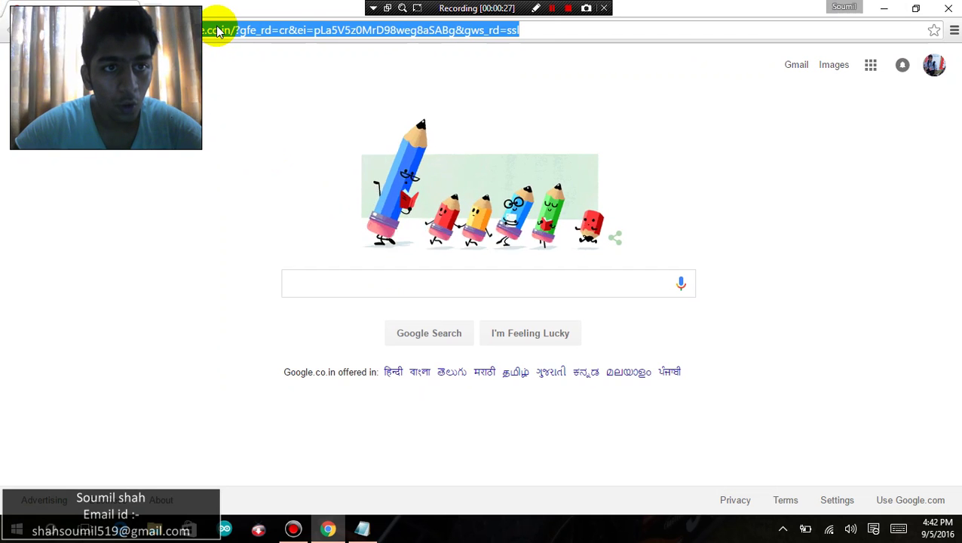
{"action": "left_click", "coordinate": [219, 30]}
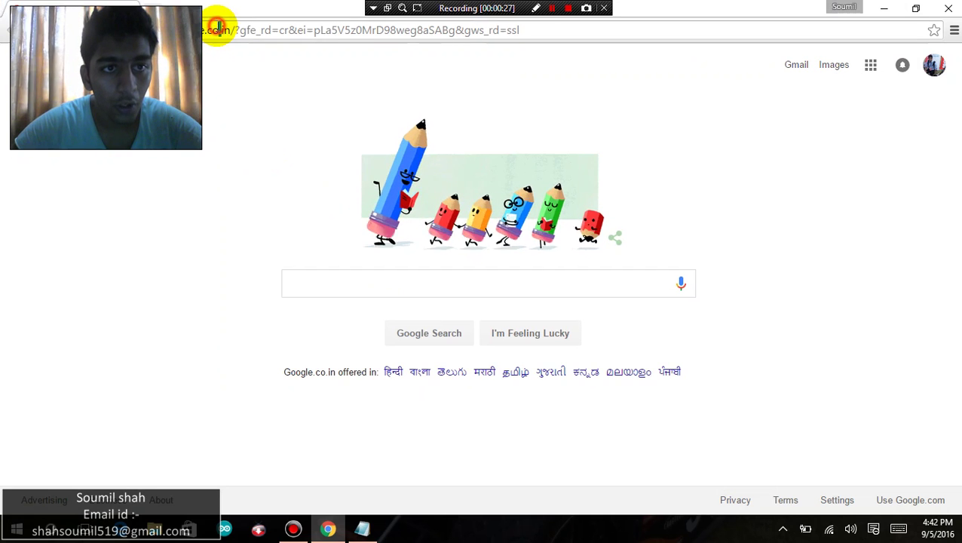
{"action": "key", "text": "ctrl+a"}
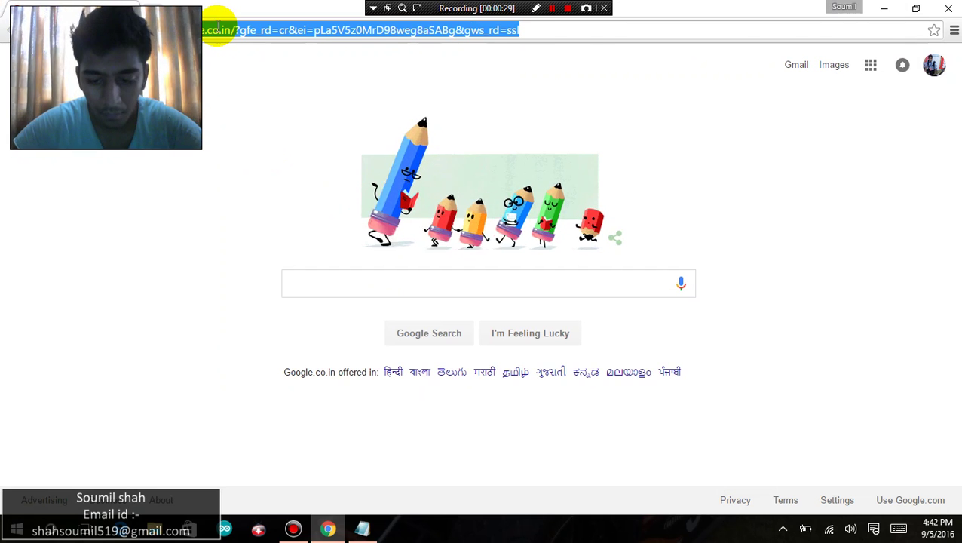
{"action": "key", "text": "ctrl+v"}
{"action": "key", "text": "Return"}
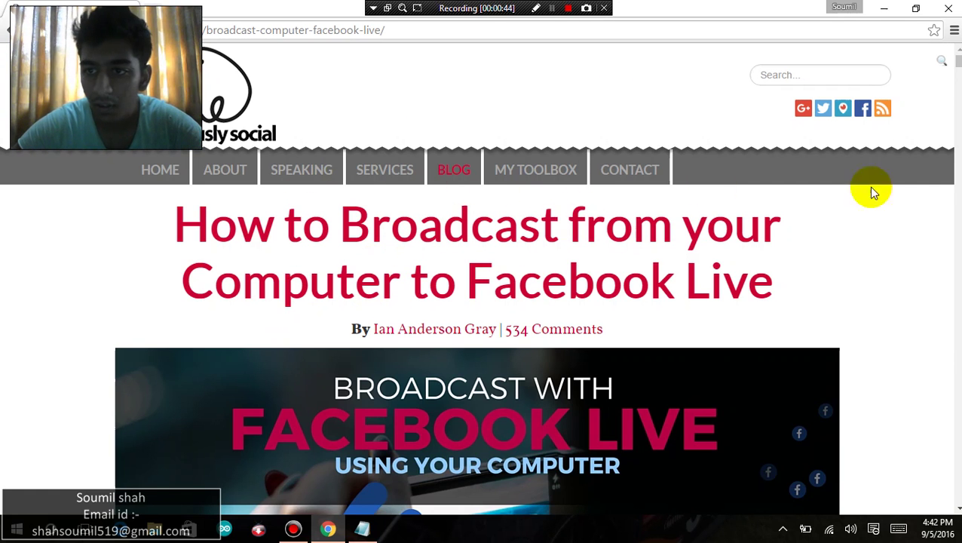
Scroll the article down and choose Broadcast on Facebook Live.
{"action": "scroll", "coordinate": [483, 301], "scroll_direction": "down", "scroll_amount": 2}
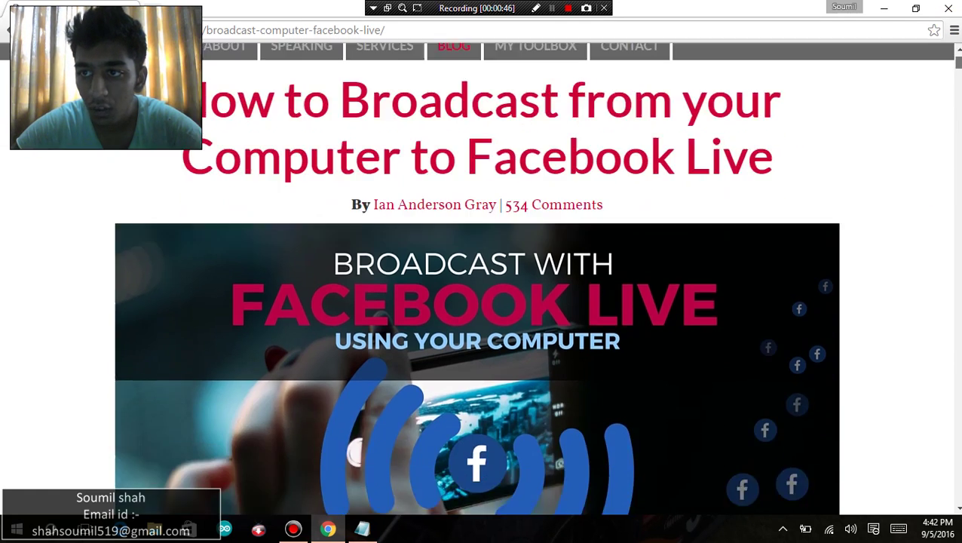
{"action": "scroll", "coordinate": [482, 301], "scroll_direction": "down", "scroll_amount": 7}
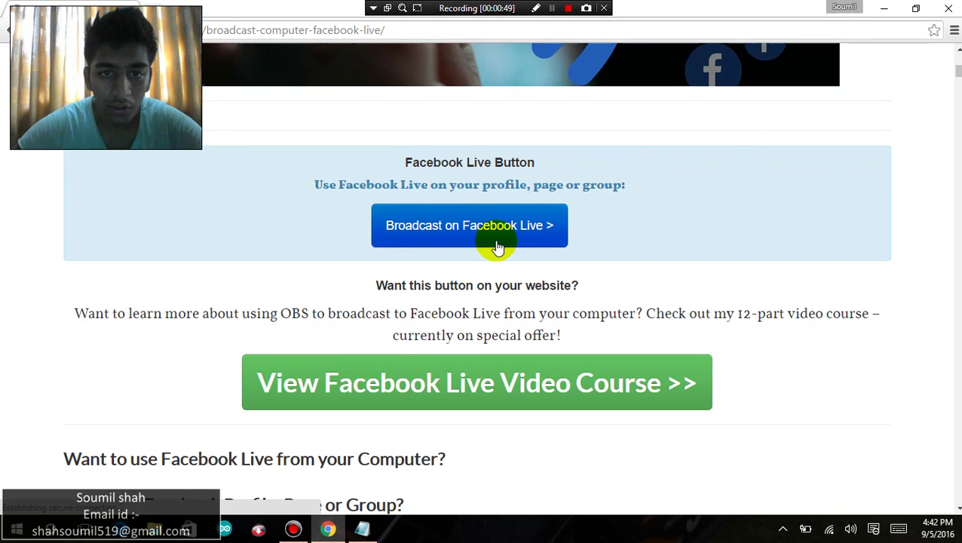
{"action": "left_click", "coordinate": [478, 230]}
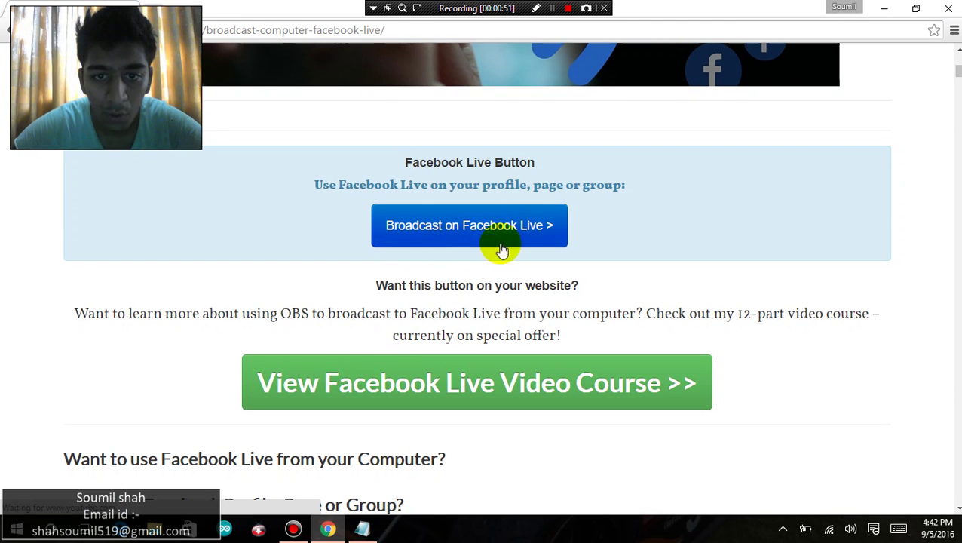
Maximize the Go Live on Facebook window, keep the share target unchanged, and continue with Next.
{"action": "left_click", "coordinate": [493, 239]}
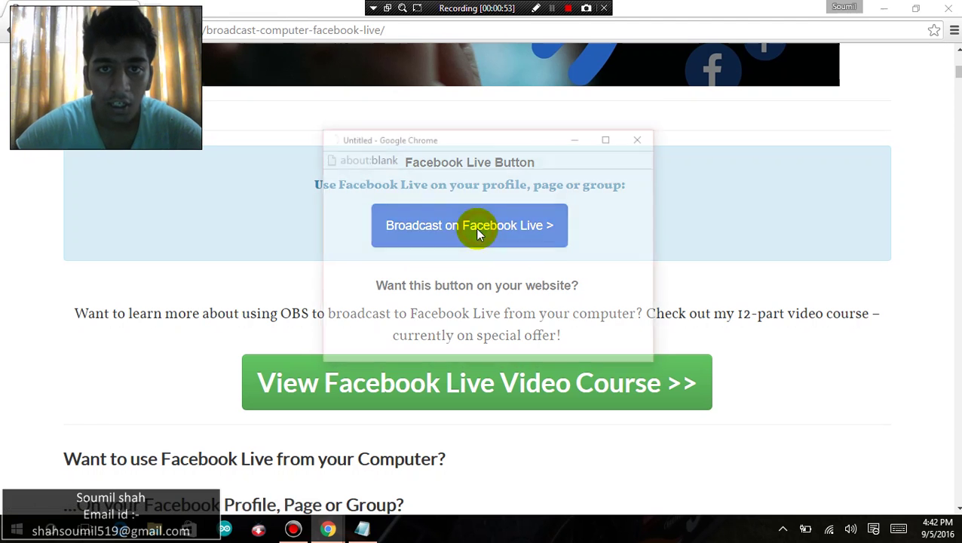
{"action": "double_click", "coordinate": [461, 134]}
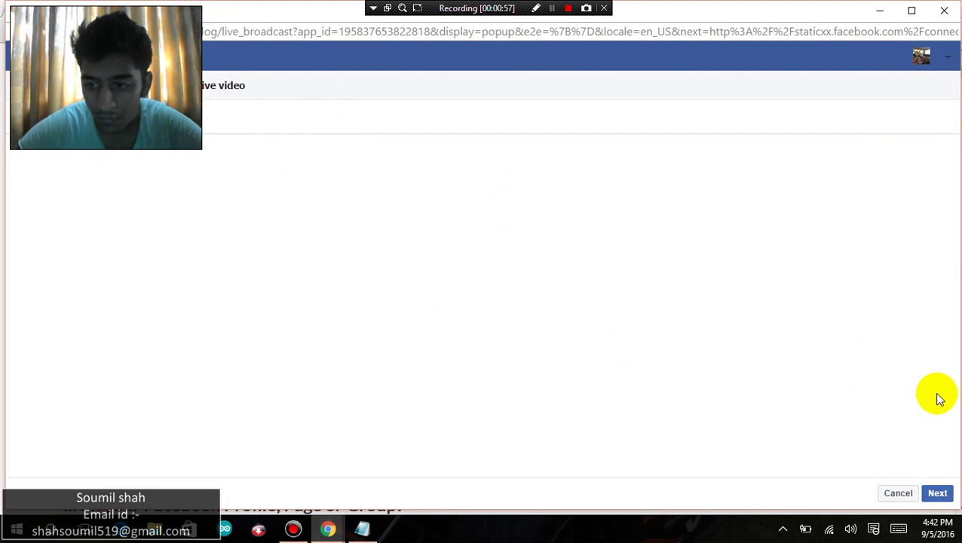
{"action": "left_click", "coordinate": [75, 117]}
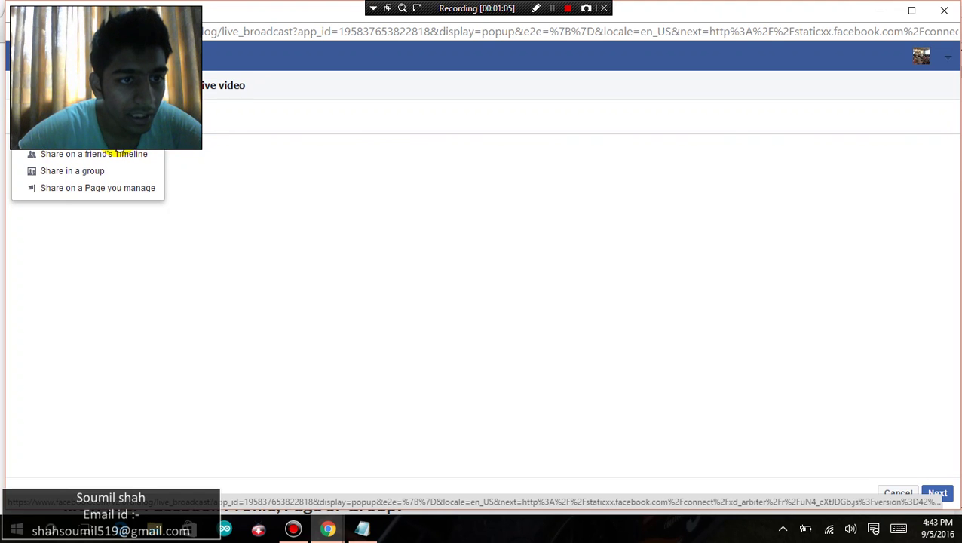
{"action": "left_click", "coordinate": [121, 154]}
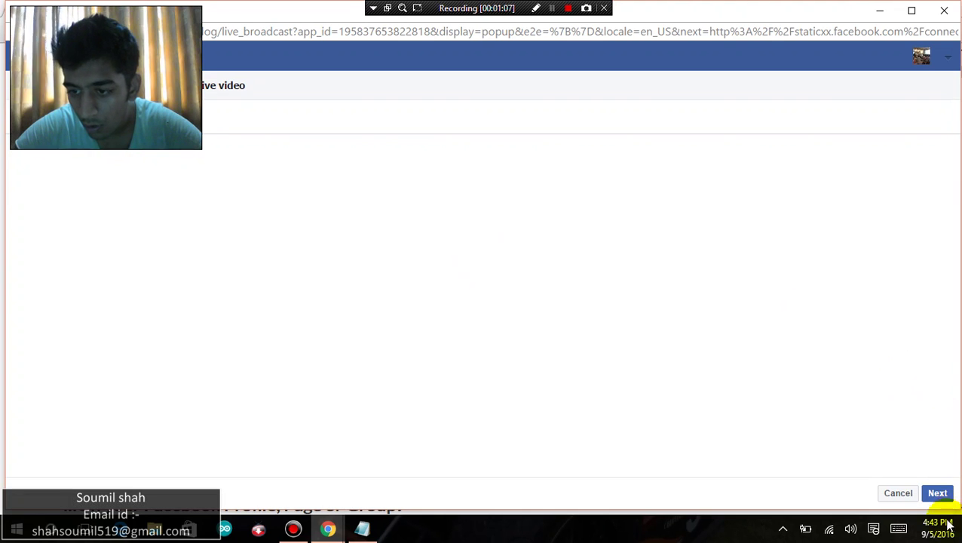
{"action": "left_click", "coordinate": [937, 498]}
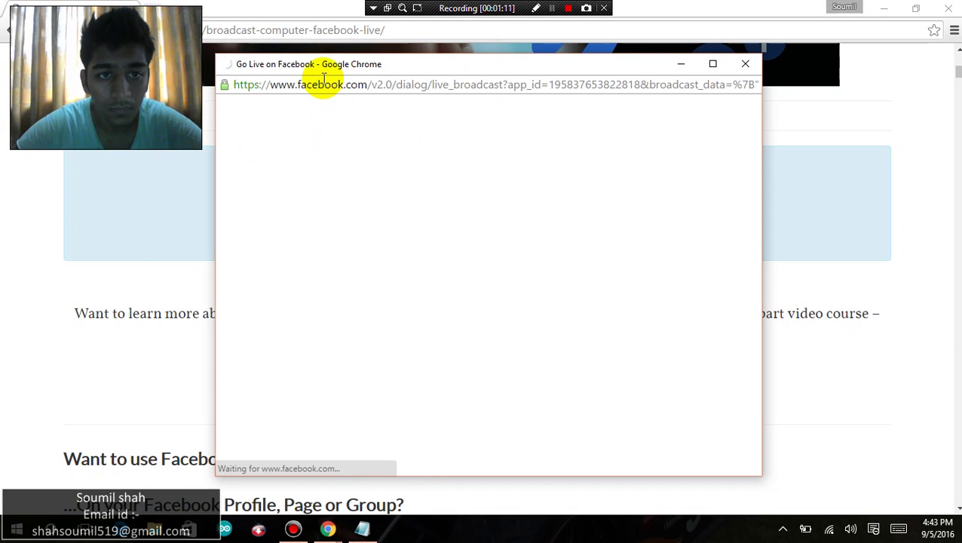
Maximize the stream settings page and copy the Facebook stream key.
{"action": "double_click", "coordinate": [316, 64]}
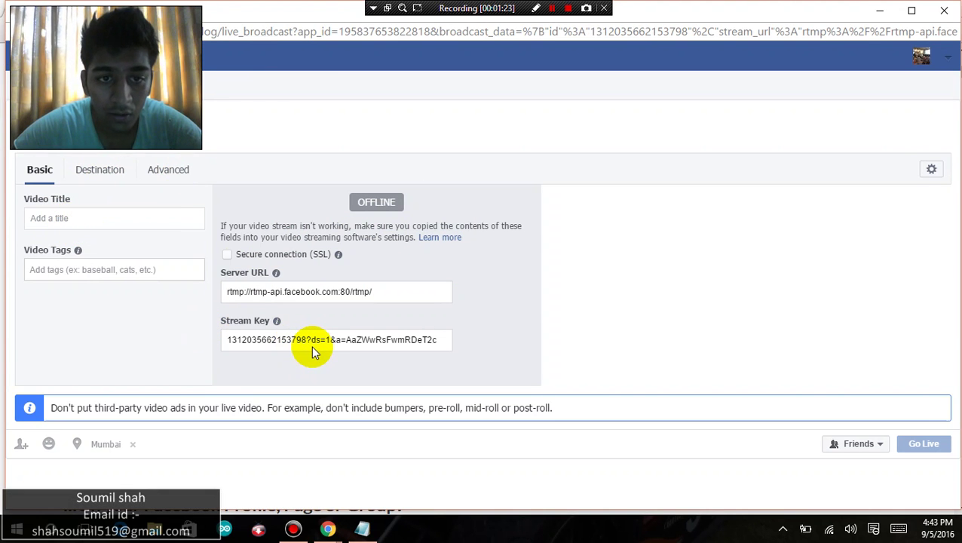
{"action": "left_click", "coordinate": [276, 343]}
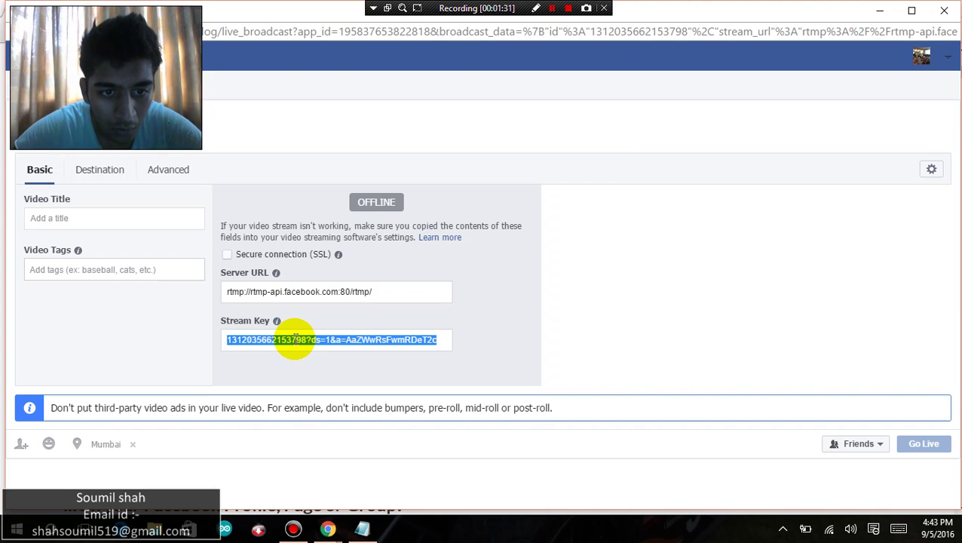
{"action": "right_click", "coordinate": [294, 339]}
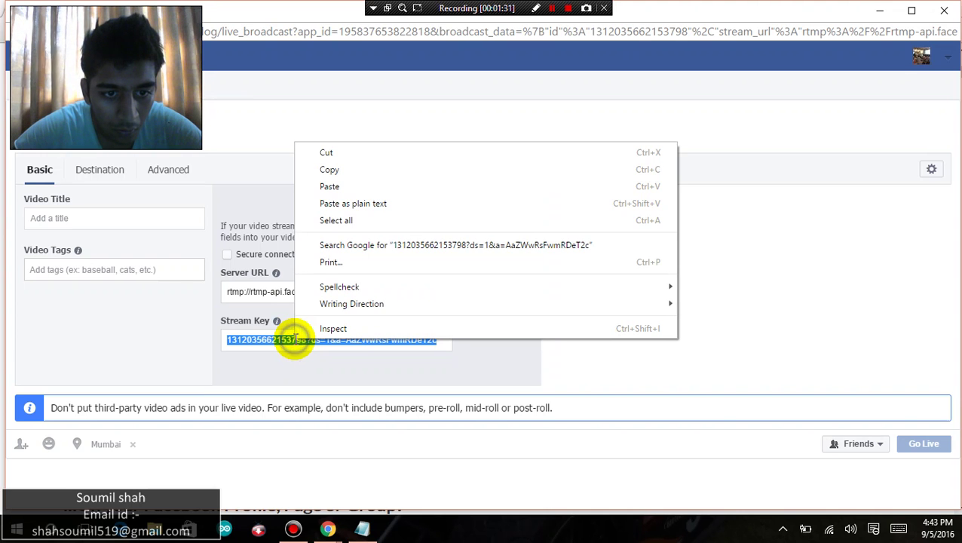
{"action": "left_click", "coordinate": [348, 174]}
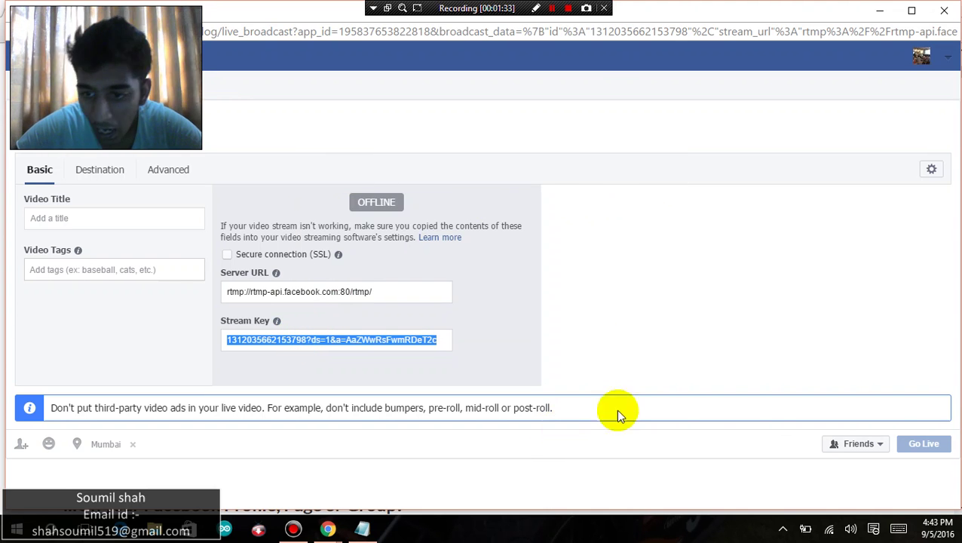
Leave the live video audience as Friends and minimise to the desktop.
{"action": "left_click", "coordinate": [872, 447]}
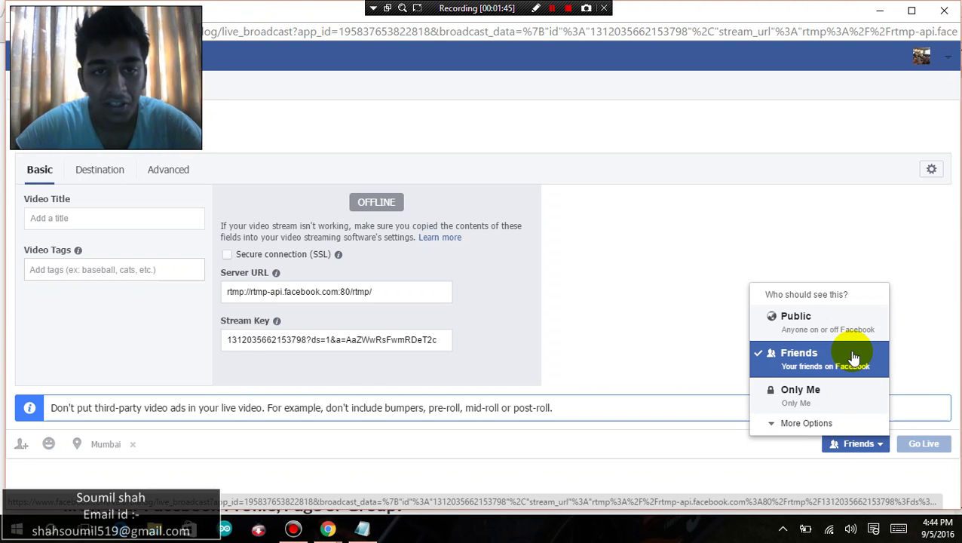
{"action": "left_click", "coordinate": [644, 251]}
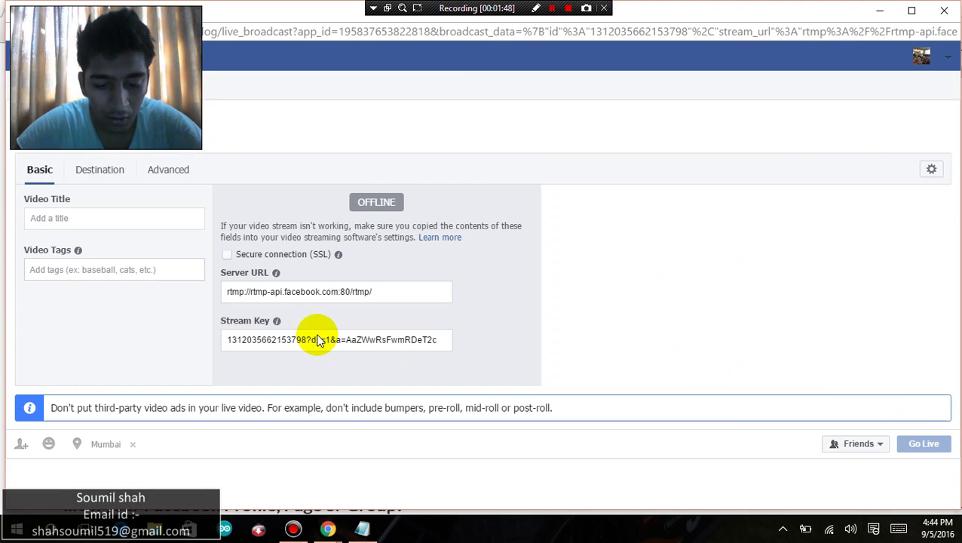
{"action": "key", "text": "super+d"}
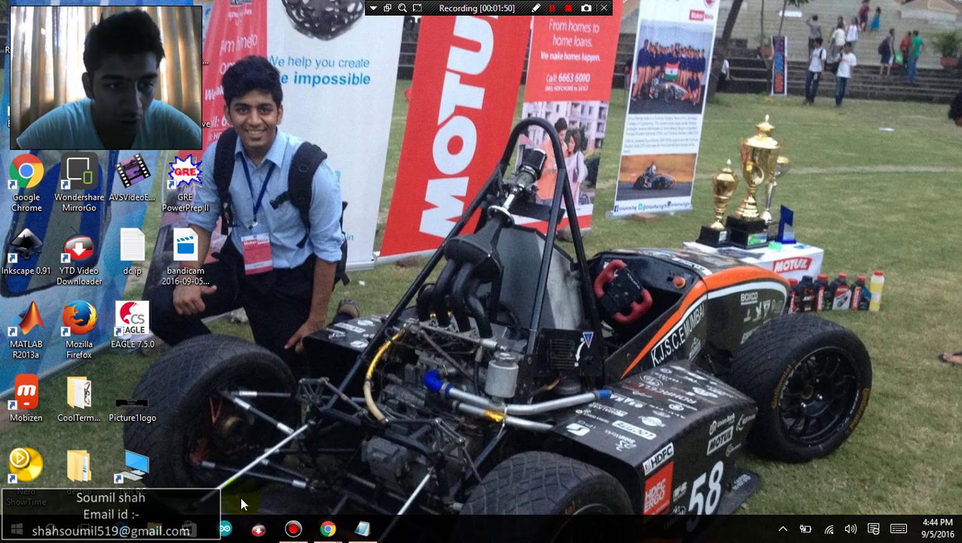
Launch OBS Studio and select the Video Capture Device source without adding new sources.
{"action": "double_click", "coordinate": [92, 320]}
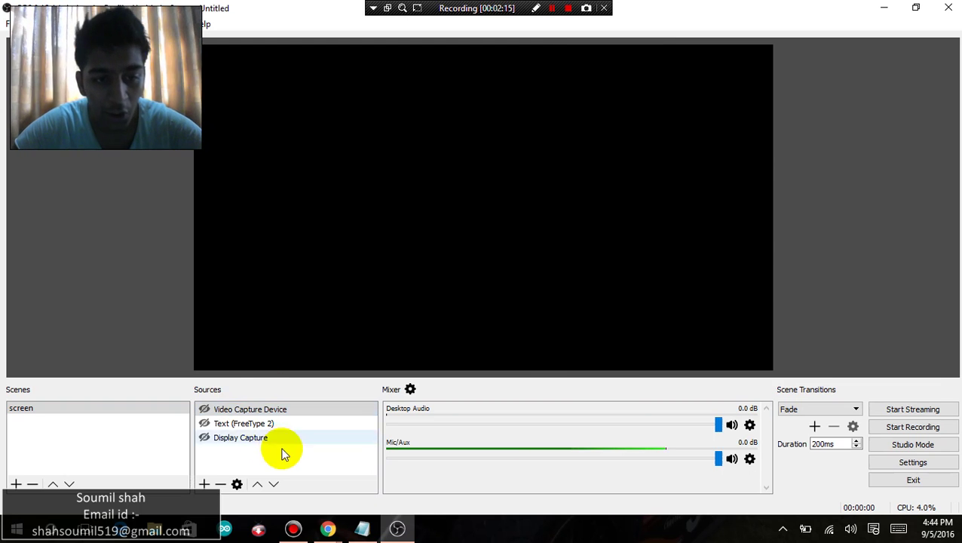
{"action": "left_click", "coordinate": [224, 413]}
{"action": "left_click", "coordinate": [217, 410]}
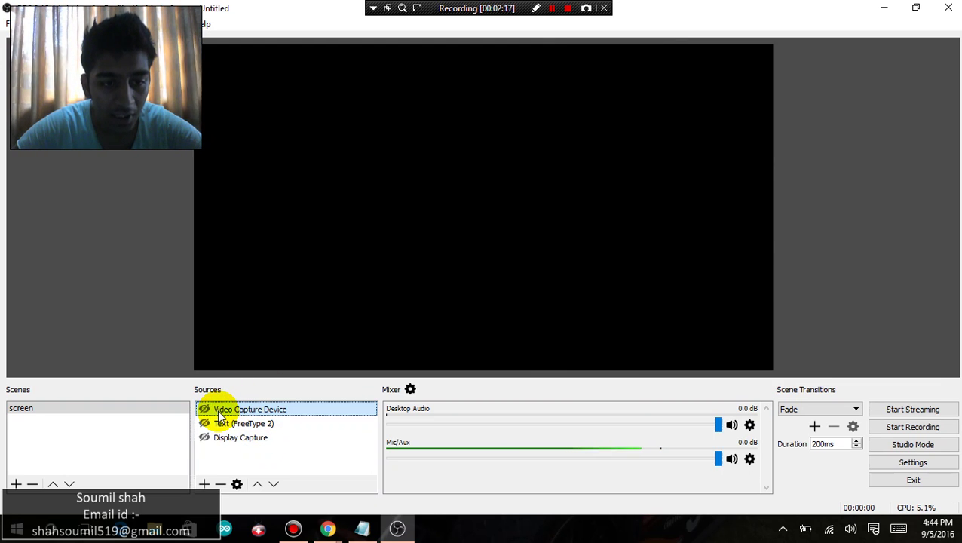
{"action": "left_click", "coordinate": [204, 484]}
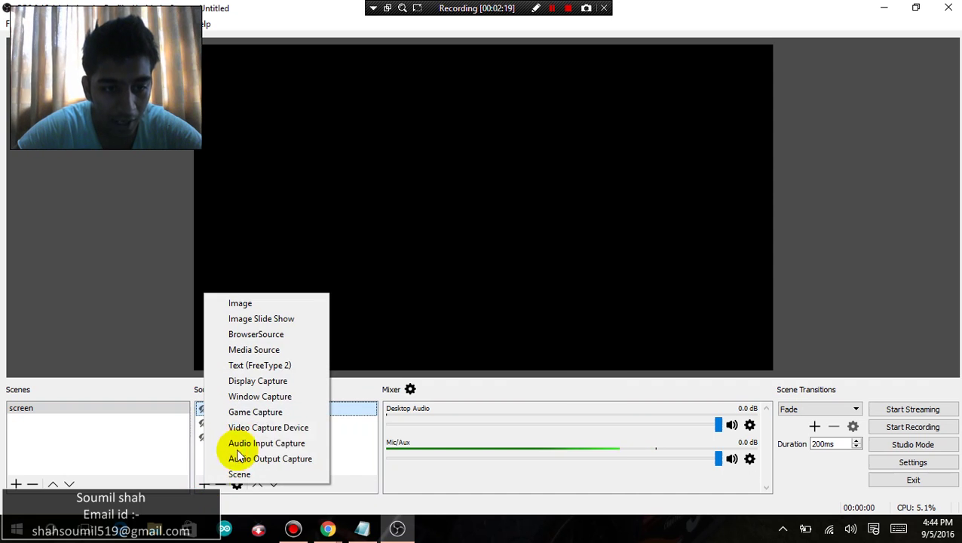
{"action": "left_click", "coordinate": [96, 461]}
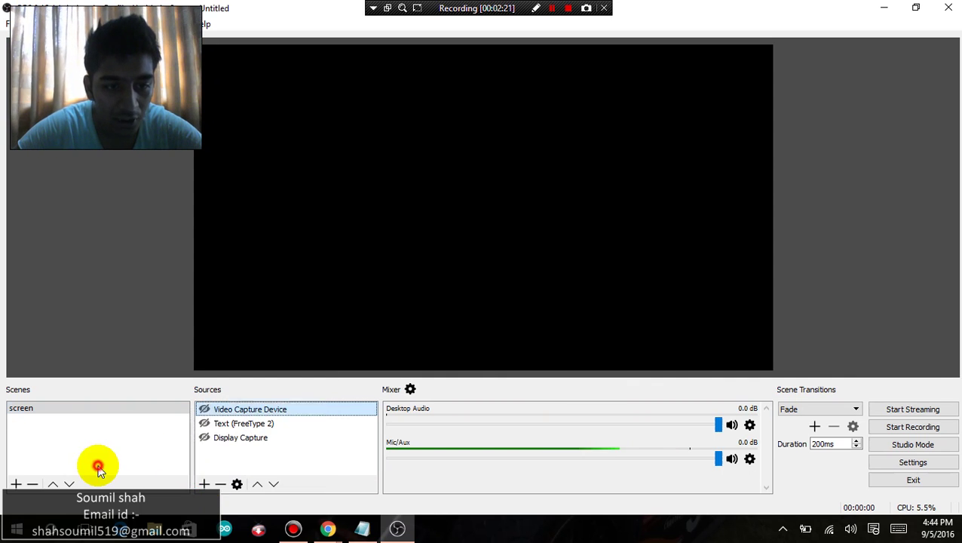
Make the webcam, Text (FreeType 2) and Display Capture sources visible in the scene.
{"action": "left_click", "coordinate": [204, 409]}
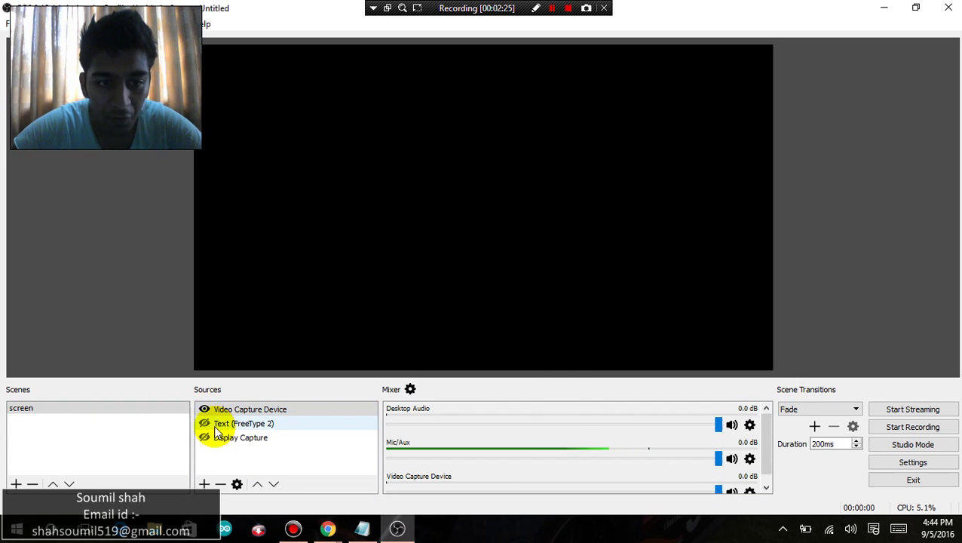
{"action": "left_click", "coordinate": [214, 425]}
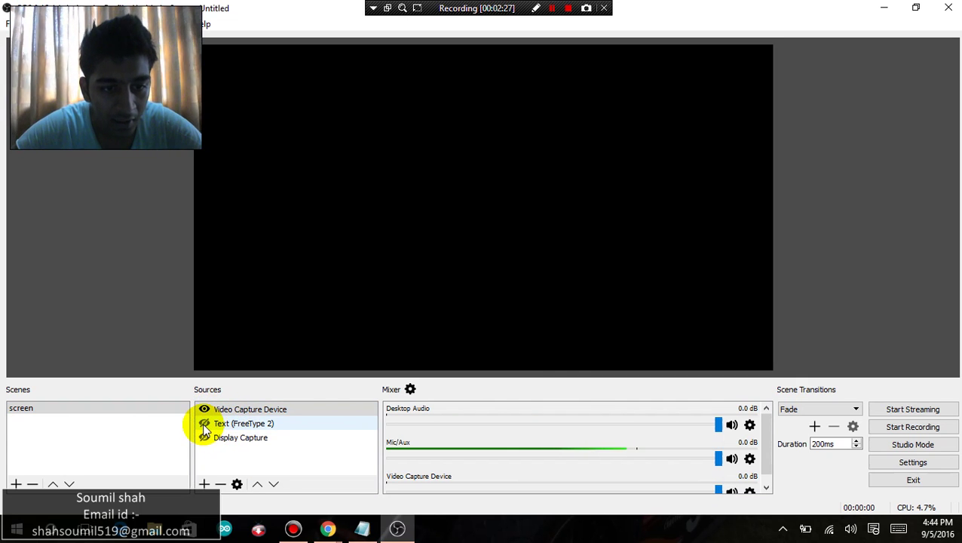
{"action": "left_click", "coordinate": [203, 423]}
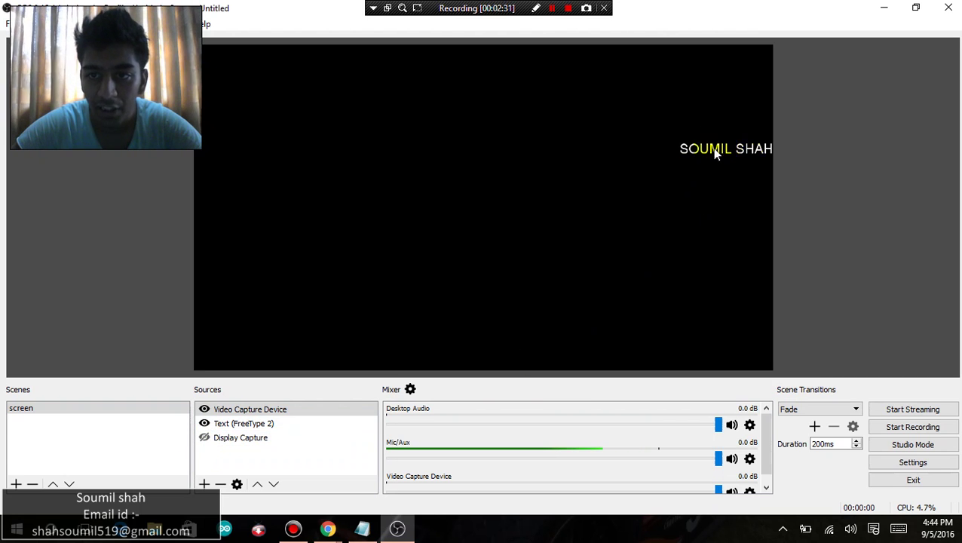
{"action": "left_click", "coordinate": [207, 440]}
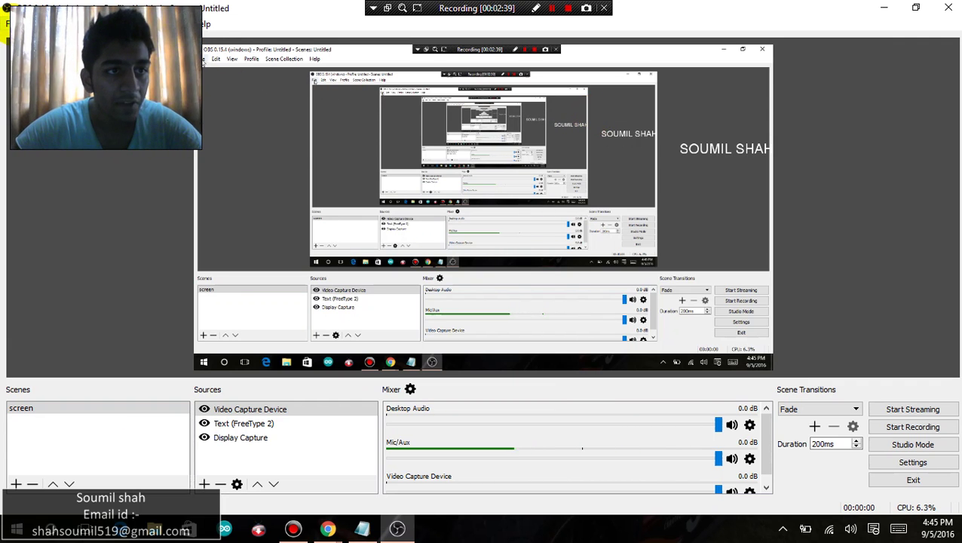
{"action": "key", "text": "alt+f"}
{"action": "key", "text": "Escape"}
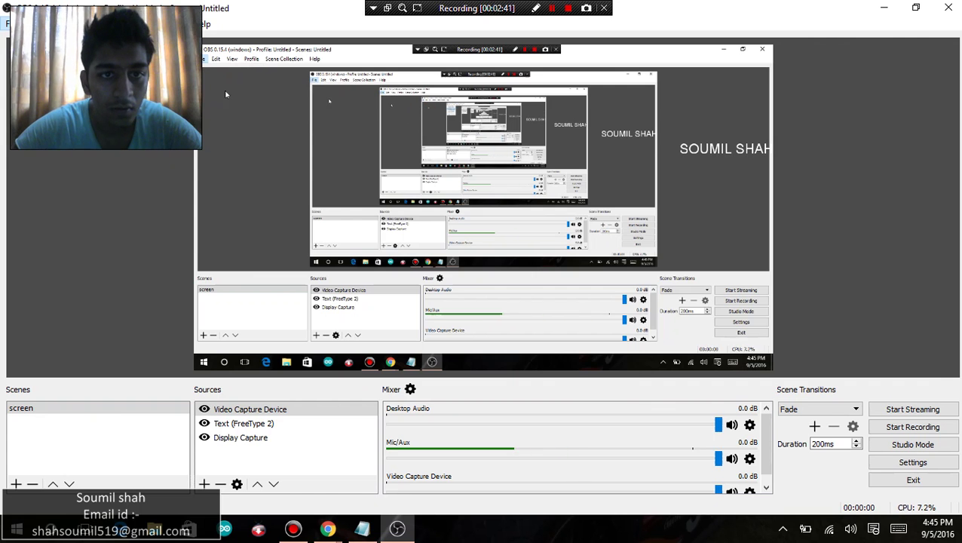
{"action": "key", "text": "alt+f"}
{"action": "key", "text": "s"}
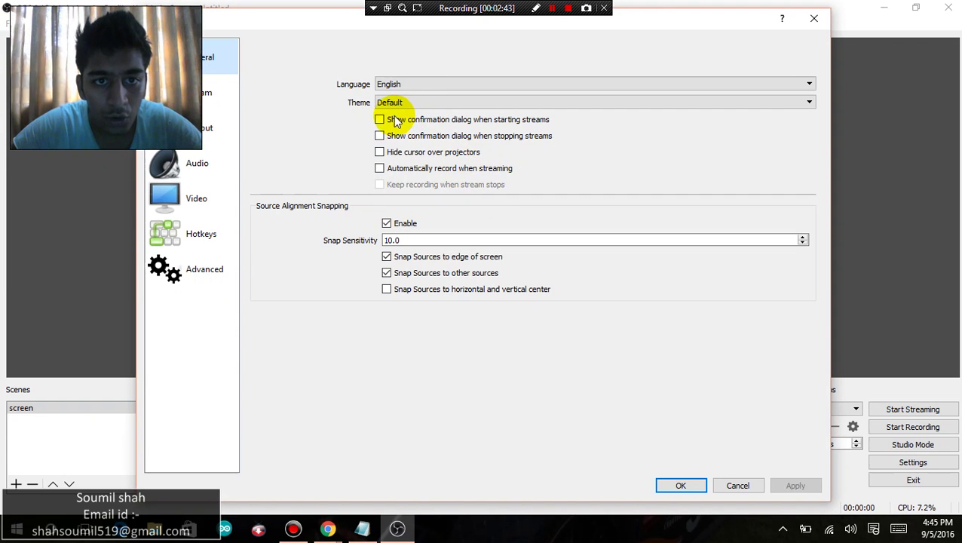
{"action": "left_click", "coordinate": [197, 91]}
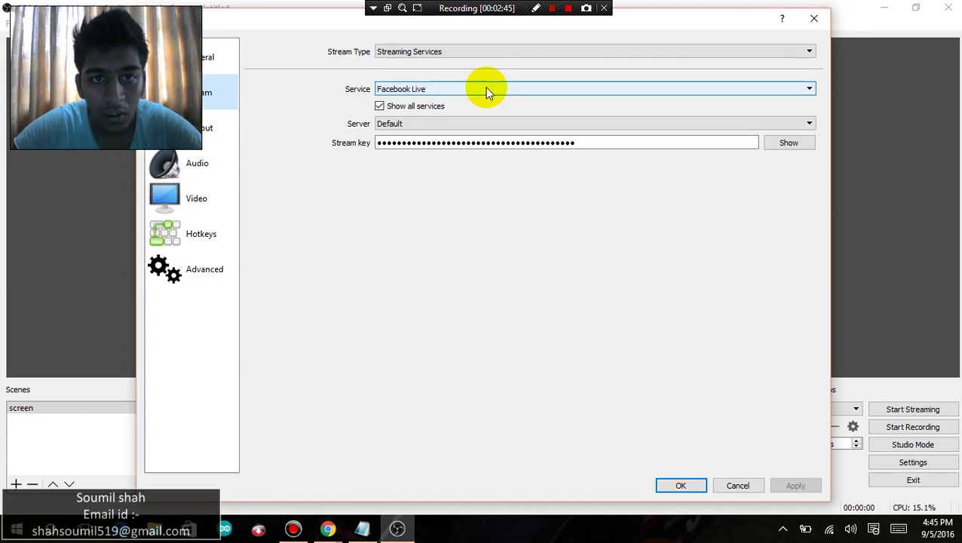
{"action": "left_click", "coordinate": [427, 142]}
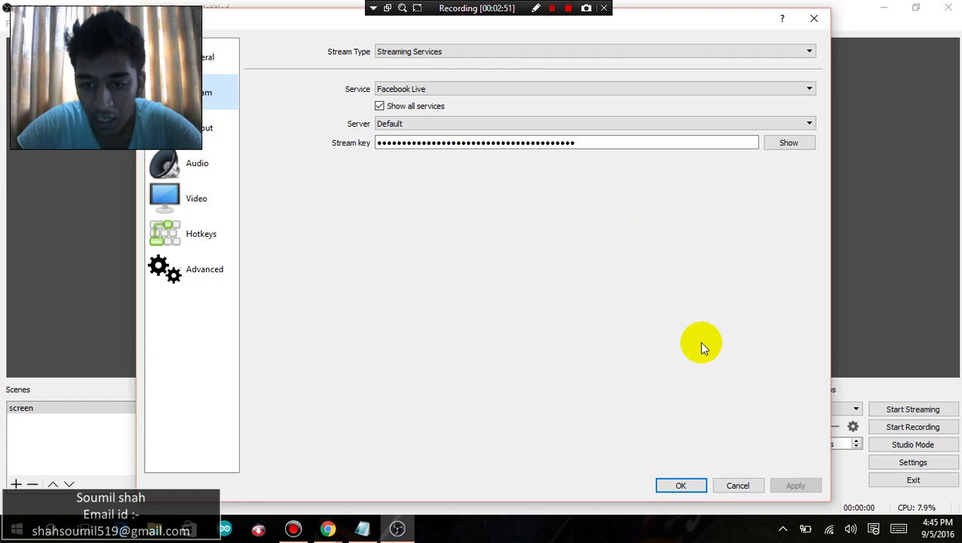
{"action": "left_click", "coordinate": [734, 485]}
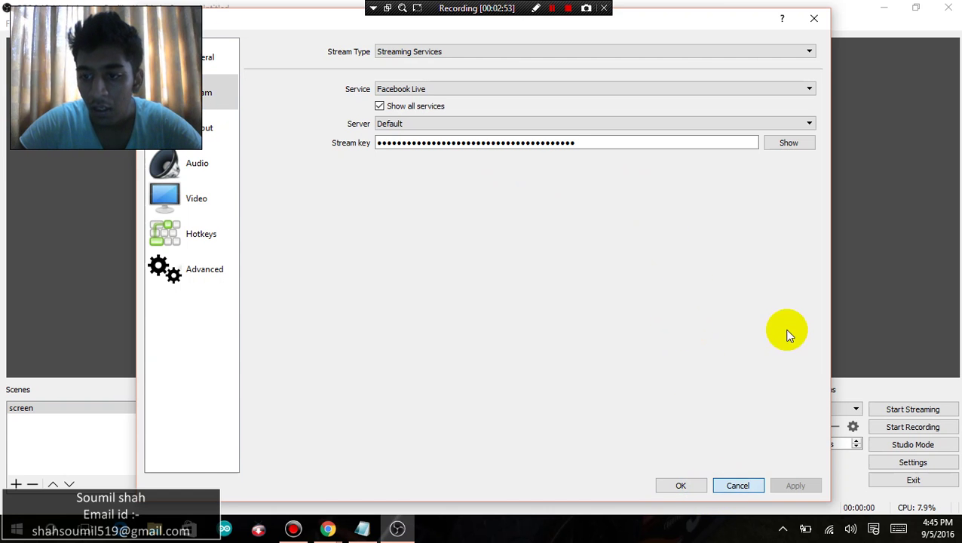
{"action": "left_click", "coordinate": [742, 482]}
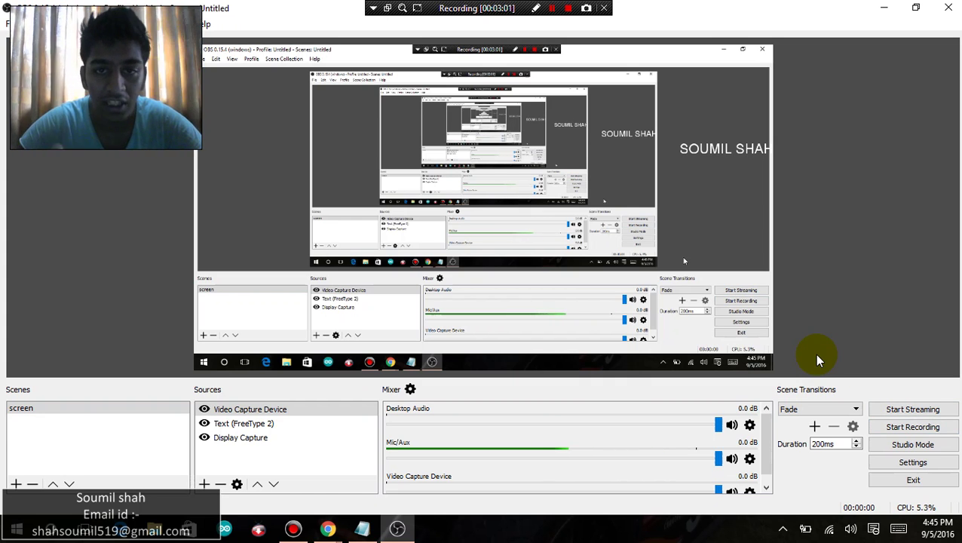
{"action": "key", "text": "alt+Tab"}
{"action": "key", "text": "alt+Tab"}
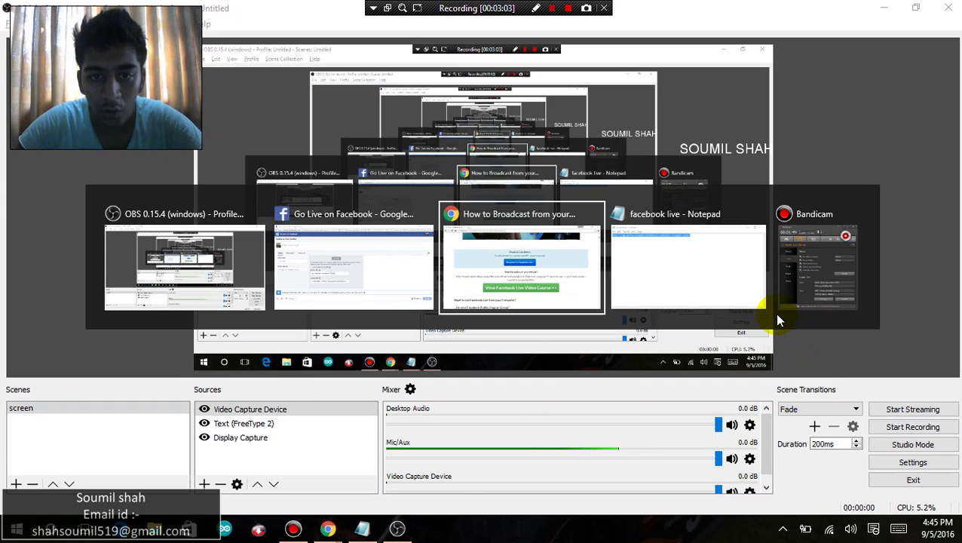
Go to YouTube via the address bar and open Creator Studio from the account menu.
{"action": "left_click", "coordinate": [198, 30]}
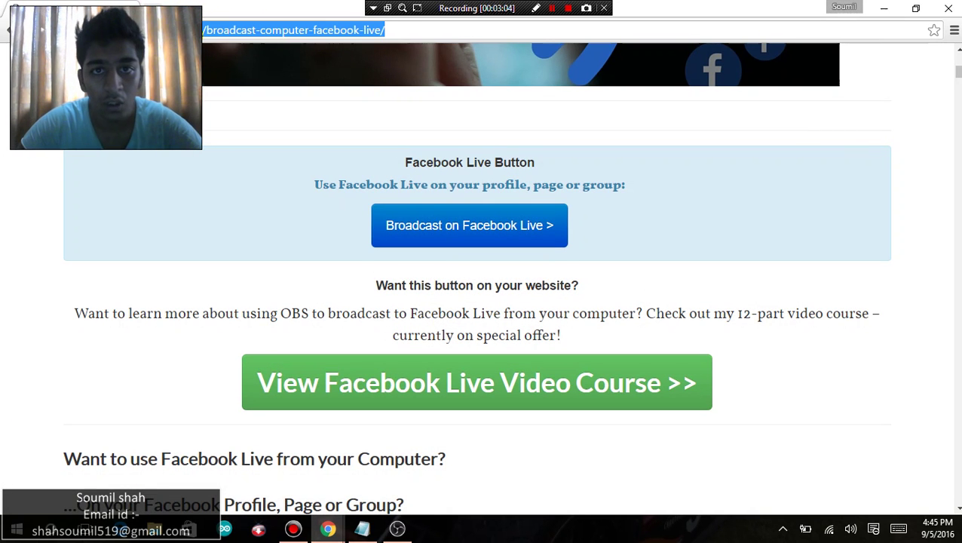
{"action": "type", "text": "youtube"}
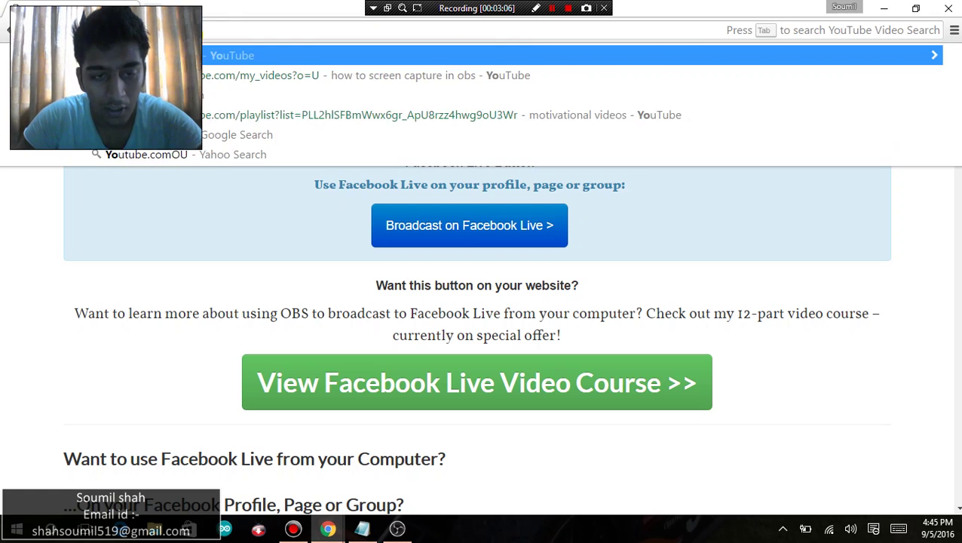
{"action": "key", "text": "Return"}
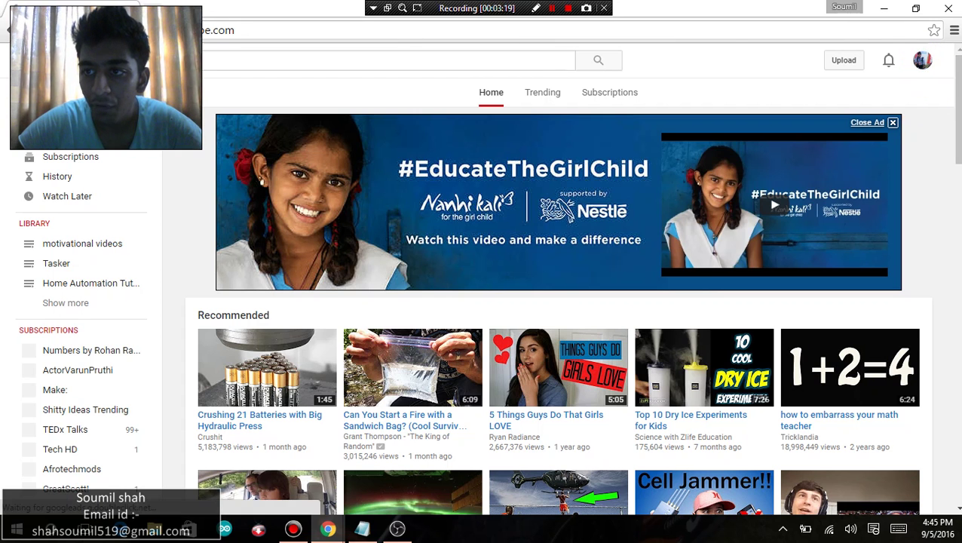
{"action": "scroll", "coordinate": [942, 151], "scroll_direction": "down", "scroll_amount": 1}
{"action": "scroll", "coordinate": [942, 151], "scroll_direction": "up", "scroll_amount": 1}
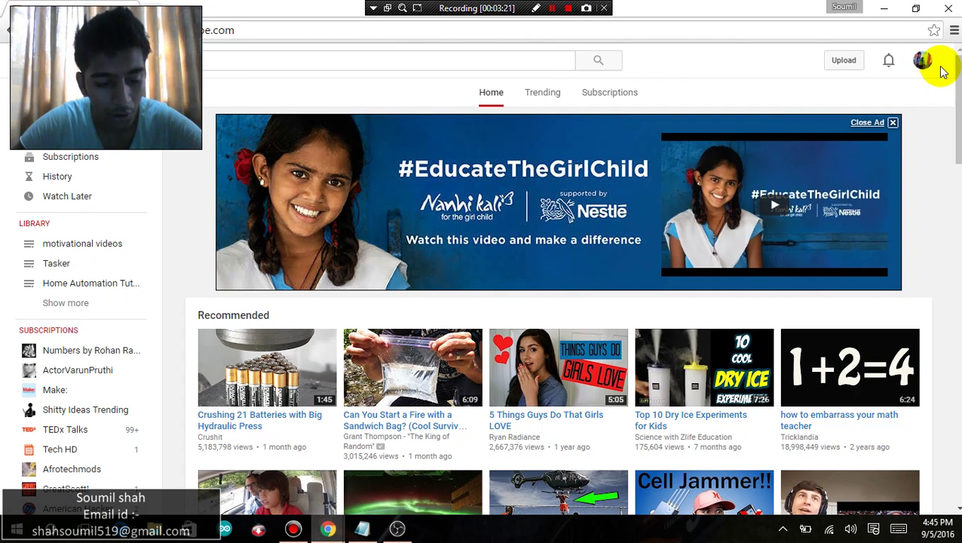
{"action": "left_click", "coordinate": [920, 60]}
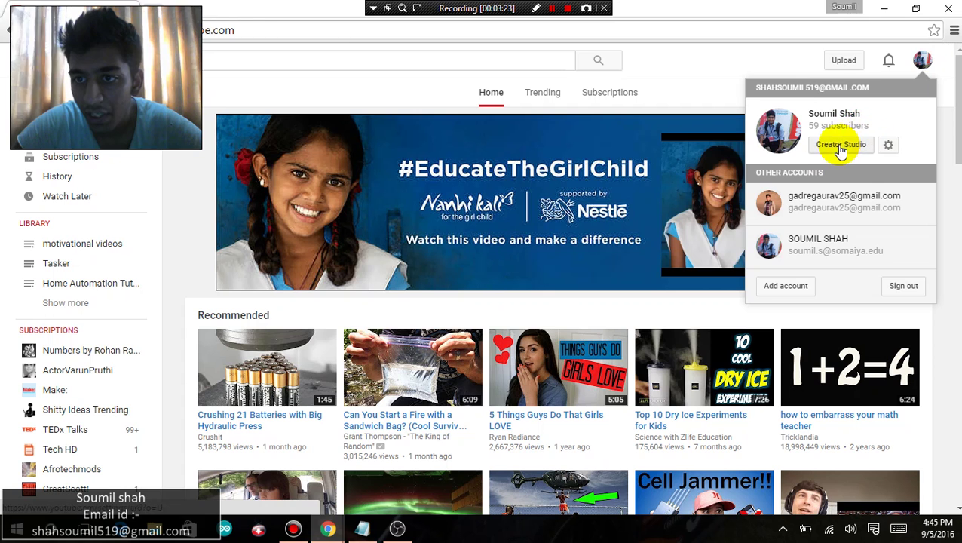
{"action": "left_click", "coordinate": [843, 151]}
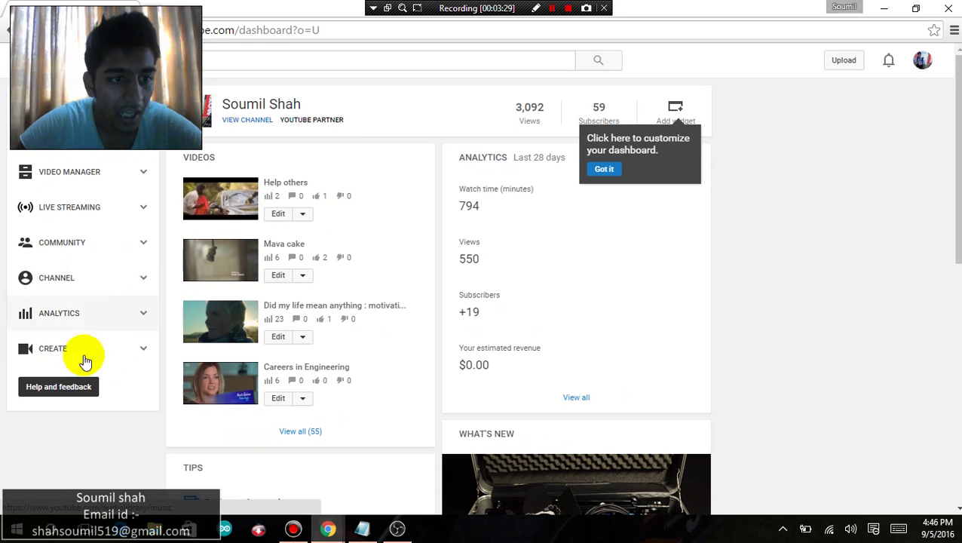
Open Live Streaming and scroll to Encoder Setup's stream name/key field.
{"action": "left_click", "coordinate": [65, 217]}
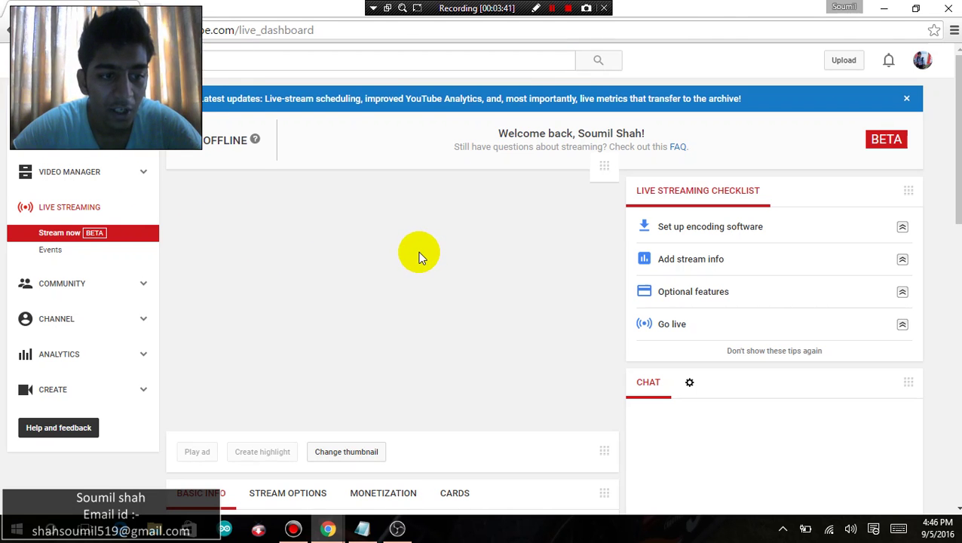
{"action": "left_click_drag", "start_coordinate": [957, 173], "coordinate": [957, 217]}
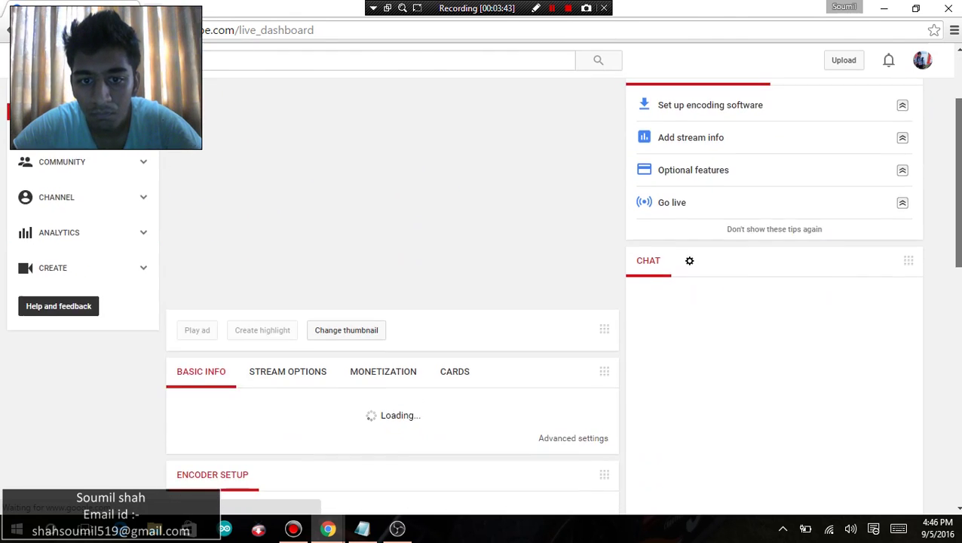
{"action": "scroll", "coordinate": [498, 278], "scroll_direction": "down", "scroll_amount": 1}
{"action": "scroll", "coordinate": [498, 277], "scroll_direction": "down", "scroll_amount": 2}
{"action": "scroll", "coordinate": [498, 277], "scroll_direction": "down", "scroll_amount": 2}
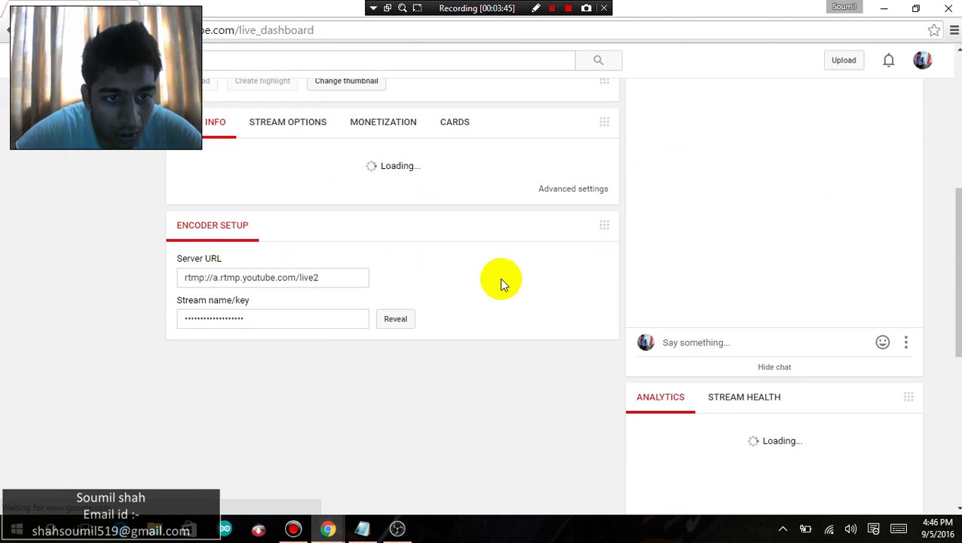
{"action": "left_click", "coordinate": [253, 319]}
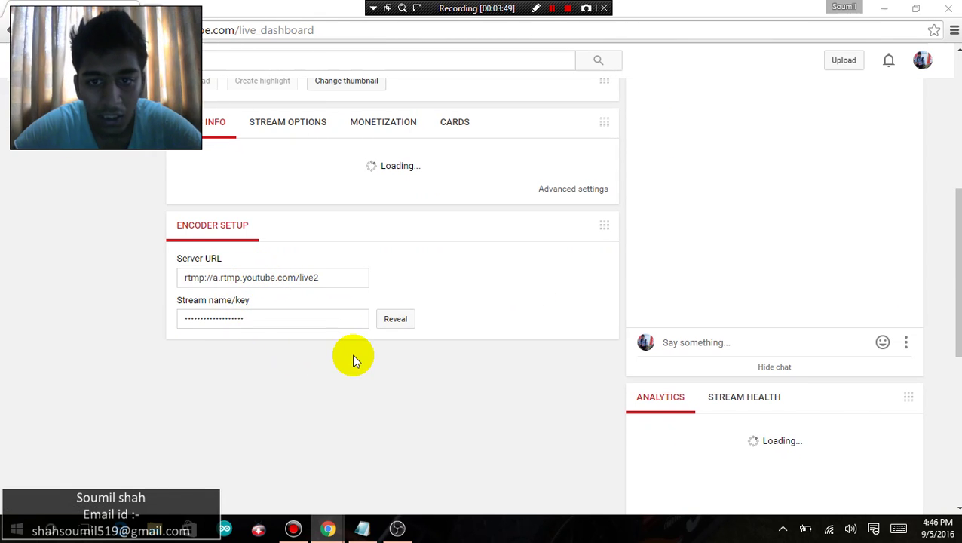
{"action": "key", "text": "alt+Tab"}
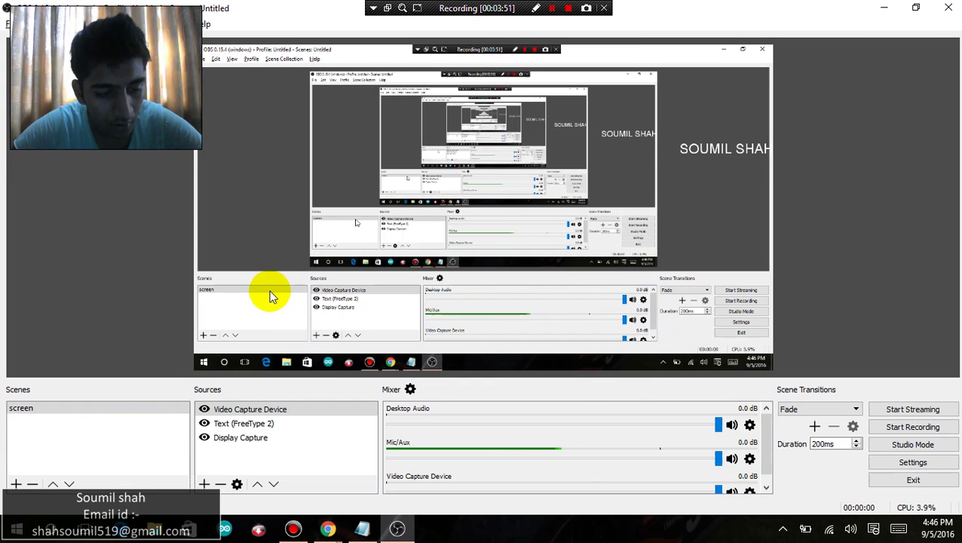
Confirm OBS's stream service stays Facebook Live, then return to the Facebook live page.
{"action": "left_click", "coordinate": [7, 24]}
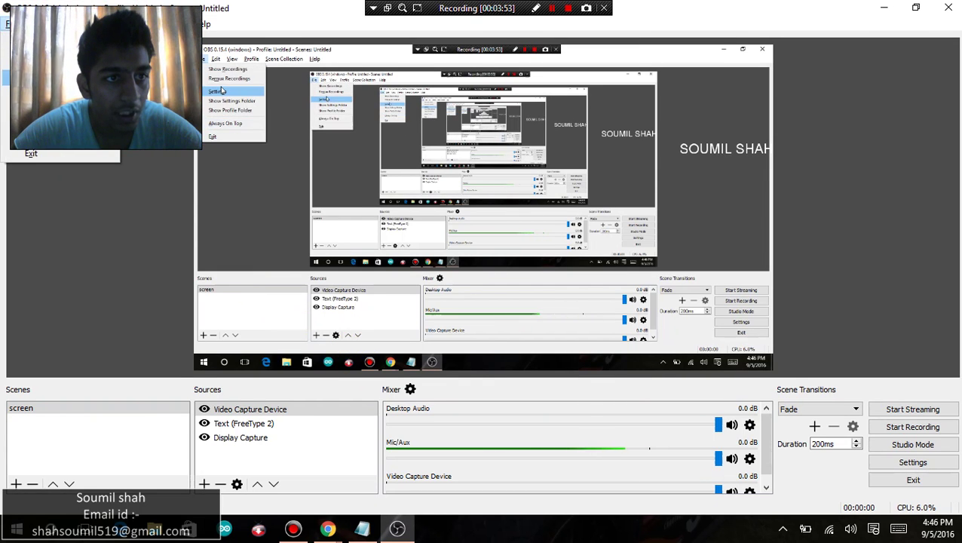
{"action": "left_click", "coordinate": [30, 76]}
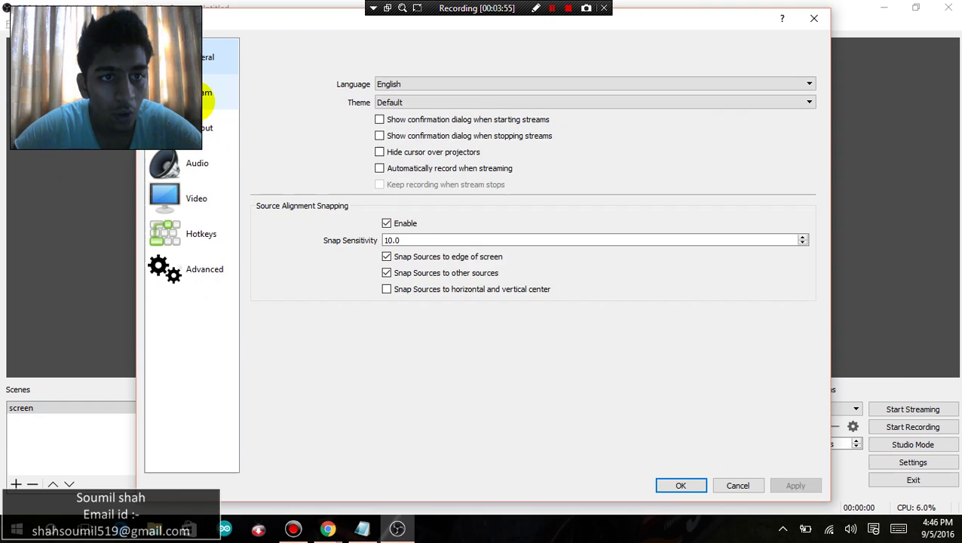
{"action": "left_click", "coordinate": [194, 92]}
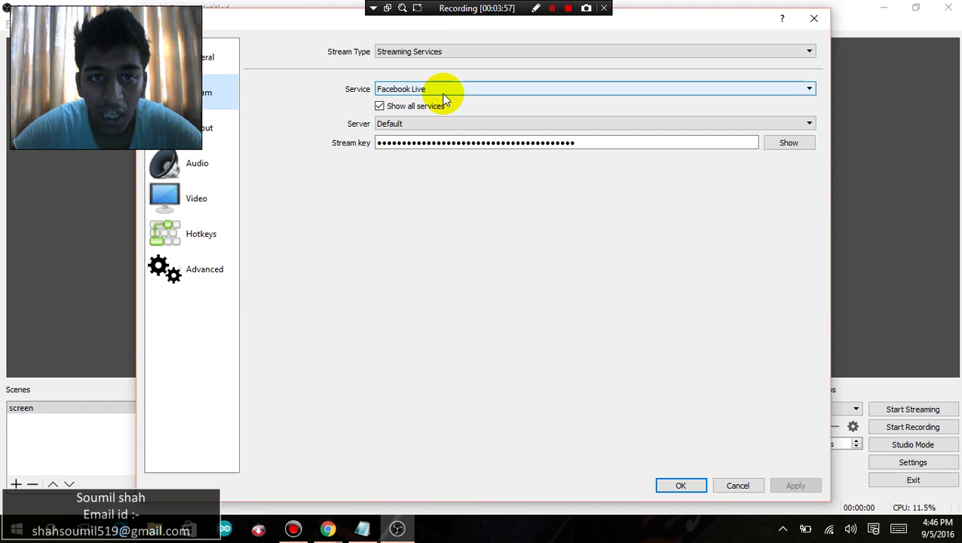
{"action": "left_click", "coordinate": [445, 97]}
{"action": "left_click", "coordinate": [284, 145]}
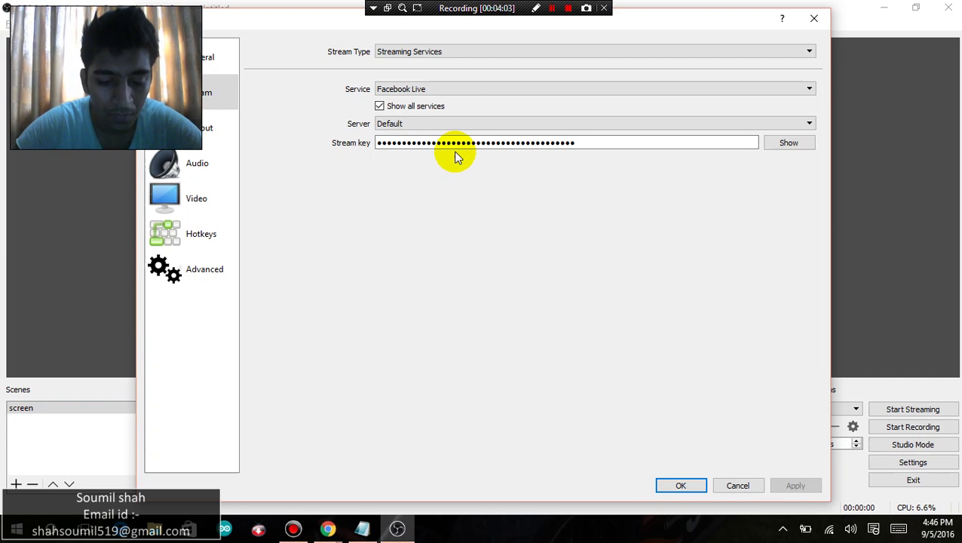
{"action": "key", "text": "alt+Tab"}
{"action": "key", "text": "alt+Tab"}
{"action": "key", "text": "alt+Tab"}
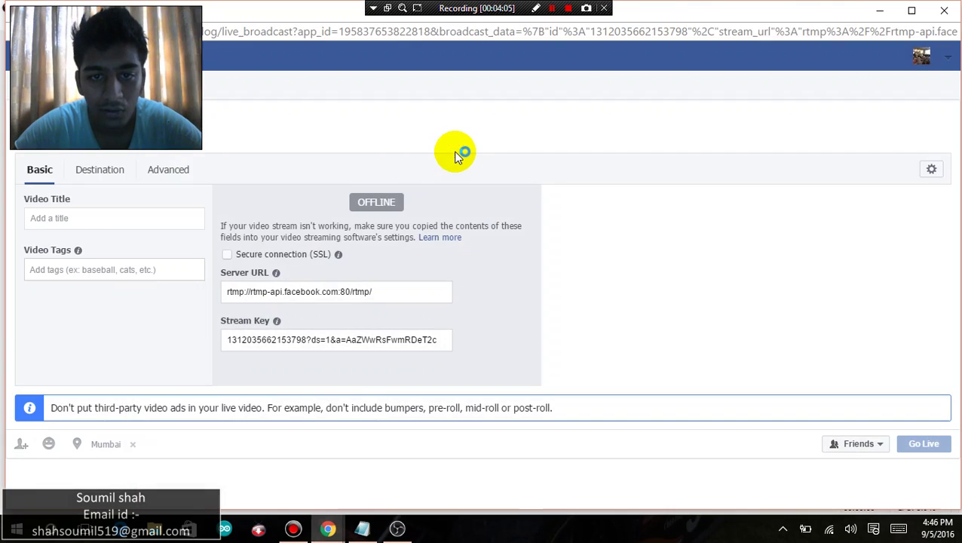
Switch windows toward the YouTube Live Dashboard.
{"action": "key", "text": "alt+Tab"}
{"action": "key", "text": "alt+Tab"}
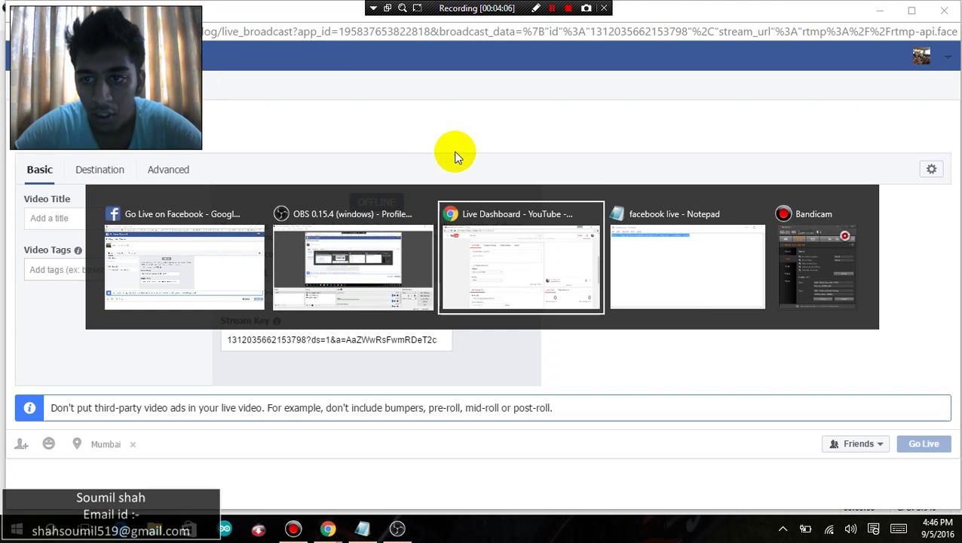
{"action": "key", "text": "alt+Tab"}
{"action": "key", "text": "alt+Tab"}
{"action": "key", "text": "alt+Tab"}
{"action": "key", "text": "alt+Tab"}
{"action": "key", "text": "alt+Tab"}
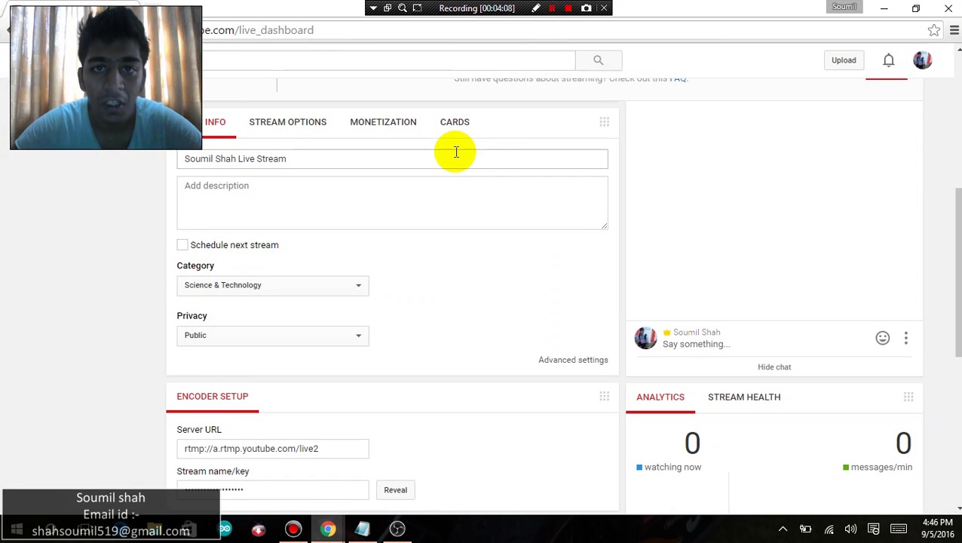